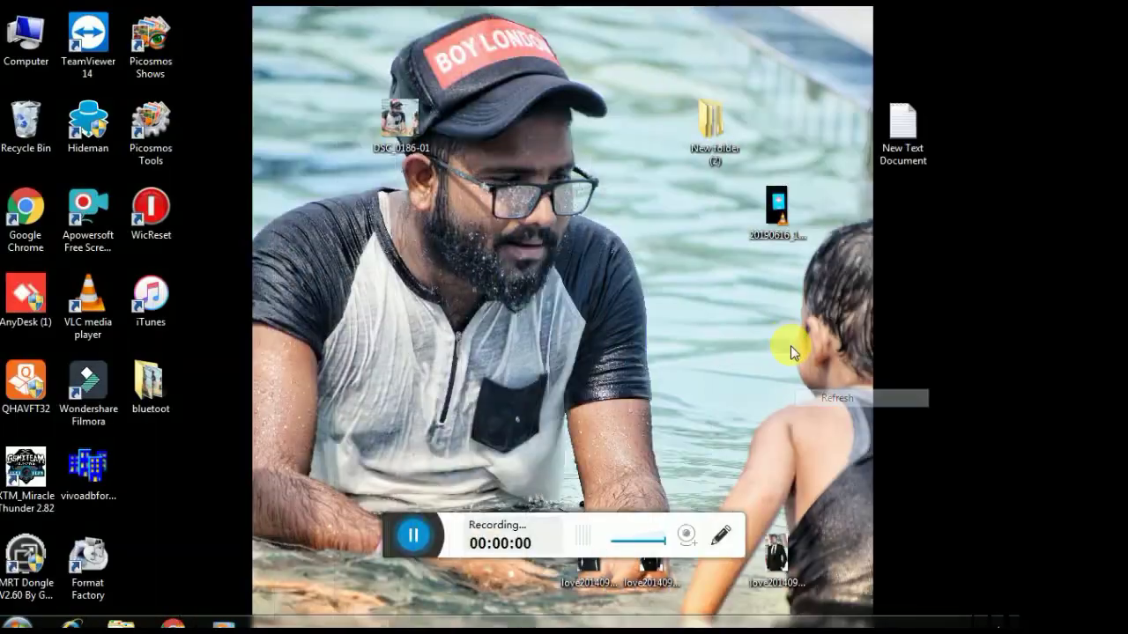
Open the QPST bin folder inside the Qualcomm folder of Program Files on Local Disk (C:)
{"action": "double_click", "coordinate": [15, 55]}
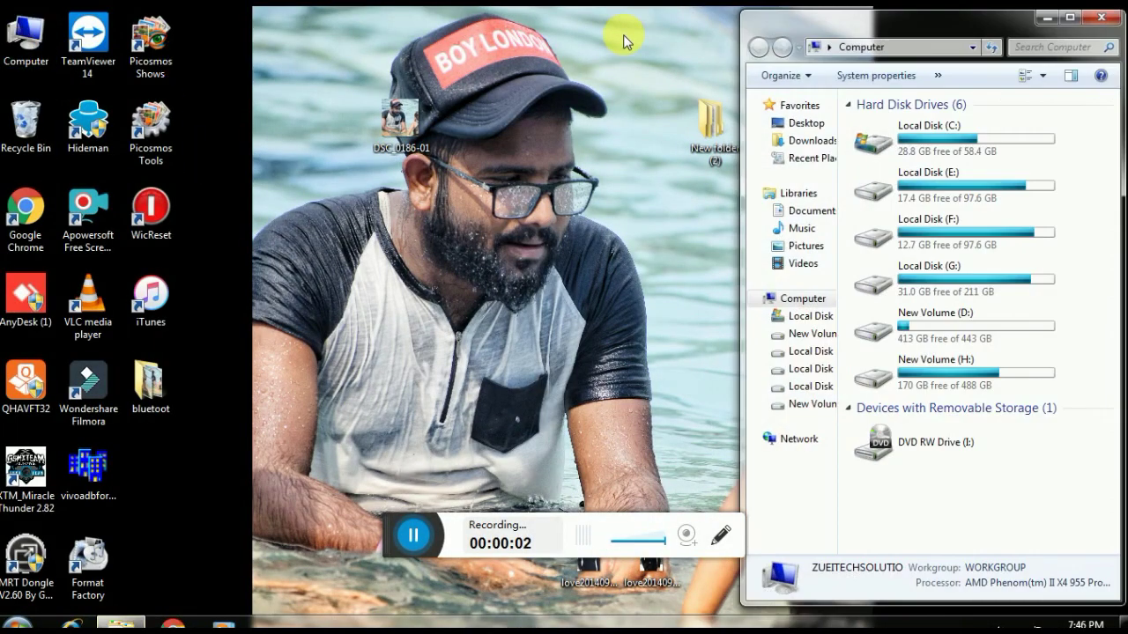
{"action": "double_click", "coordinate": [915, 146]}
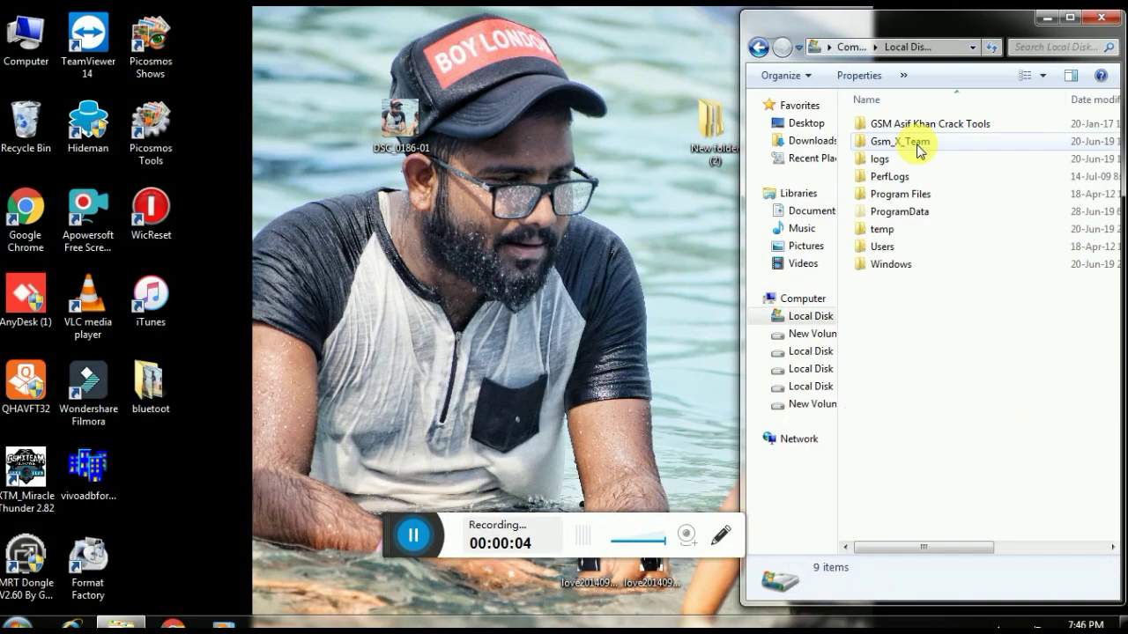
{"action": "double_click", "coordinate": [899, 193]}
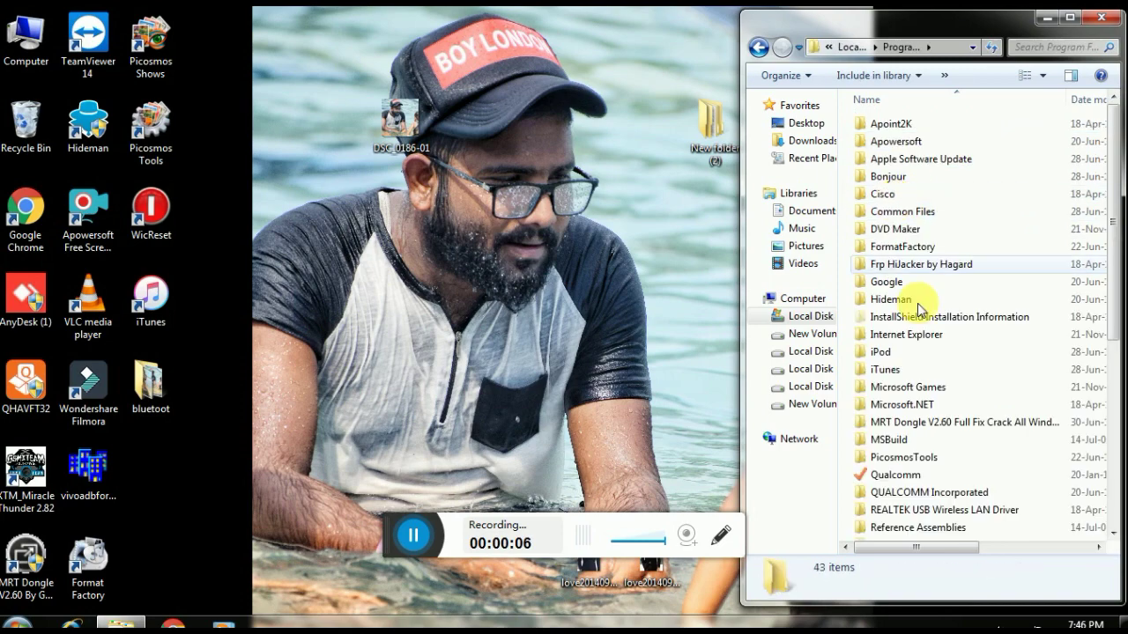
{"action": "left_click", "coordinate": [897, 475]}
{"action": "double_click", "coordinate": [897, 474]}
{"action": "left_click", "coordinate": [886, 120]}
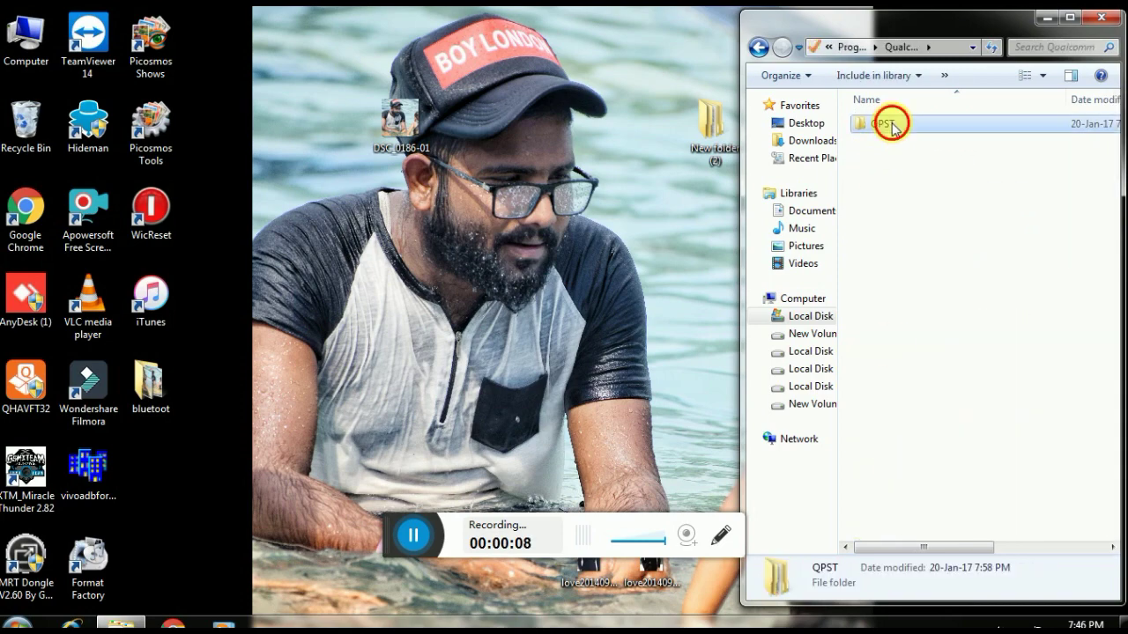
{"action": "double_click", "coordinate": [886, 120]}
{"action": "double_click", "coordinate": [876, 142]}
Launch the QFIL application from the QPST bin folder
{"action": "scroll", "coordinate": [925, 441], "scroll_direction": "down", "scroll_amount": 14}
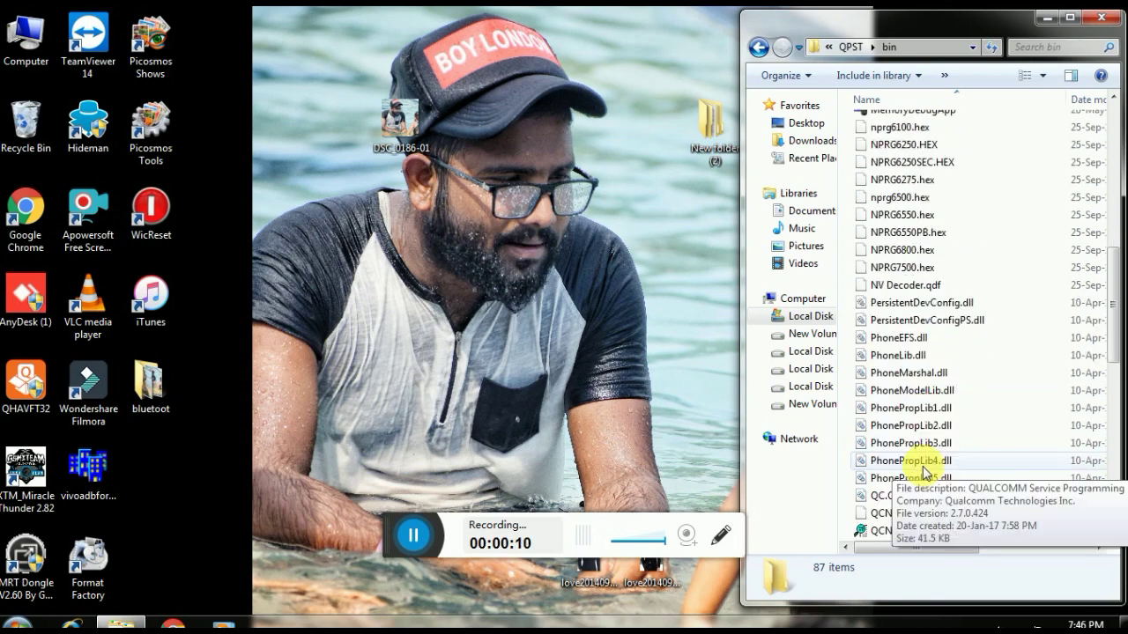
{"action": "right_click", "coordinate": [877, 411]}
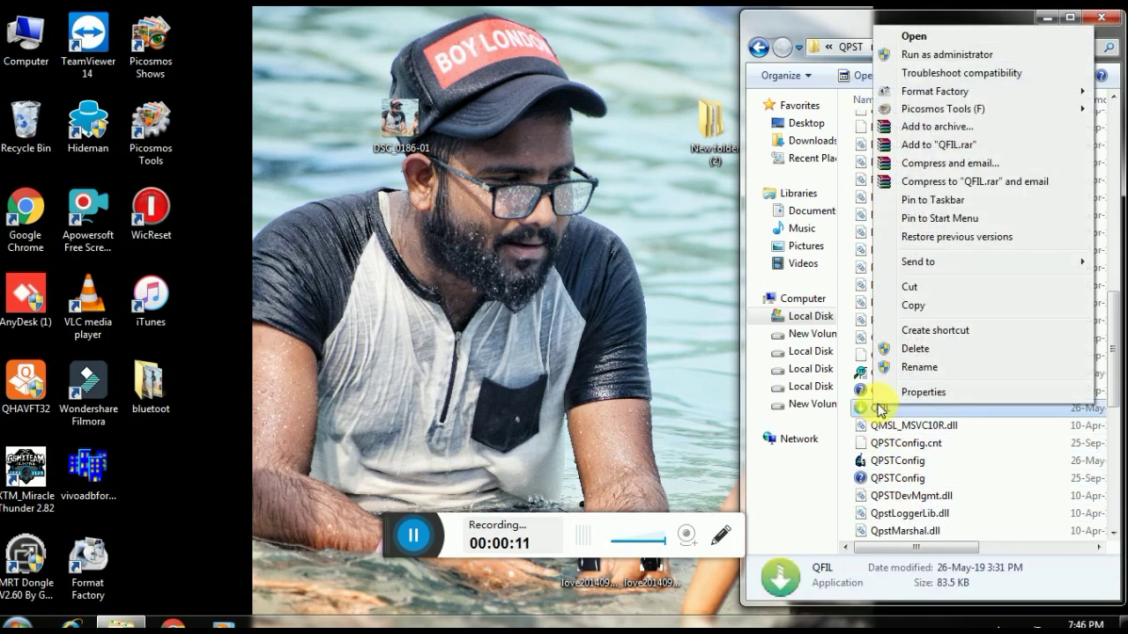
{"action": "left_click", "coordinate": [908, 39]}
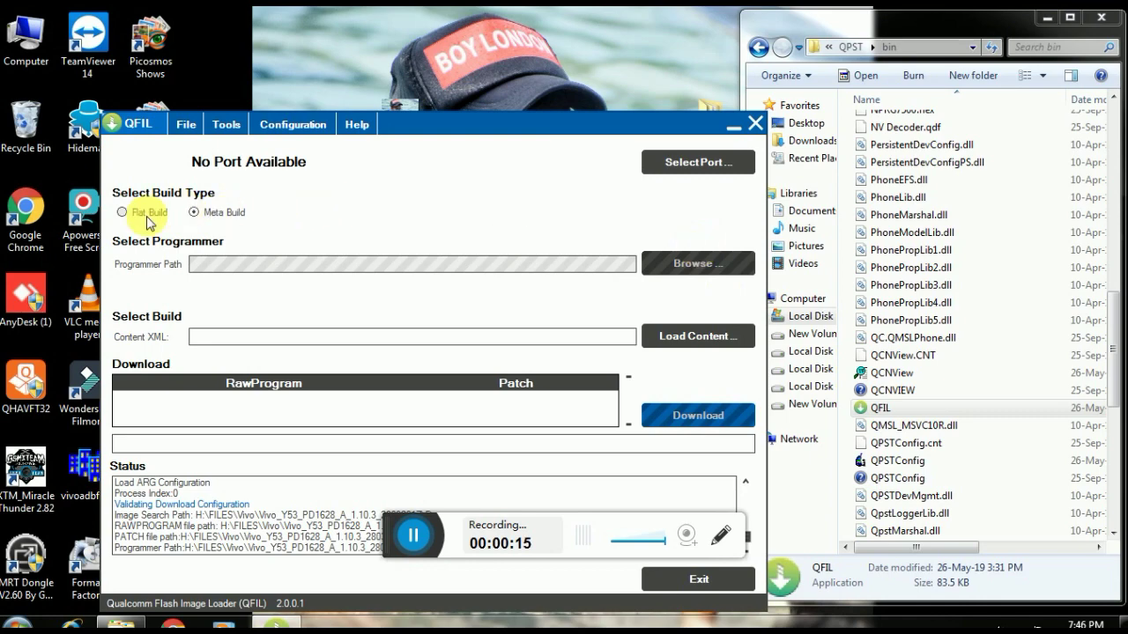
Set the build type to Flat Build and load prog_emmc_firehose_8917_ddr.mbn from the PD1628F_EX_A_1.14.2 folder in H:\FILES\Vivo as programmer
{"action": "left_click", "coordinate": [148, 219]}
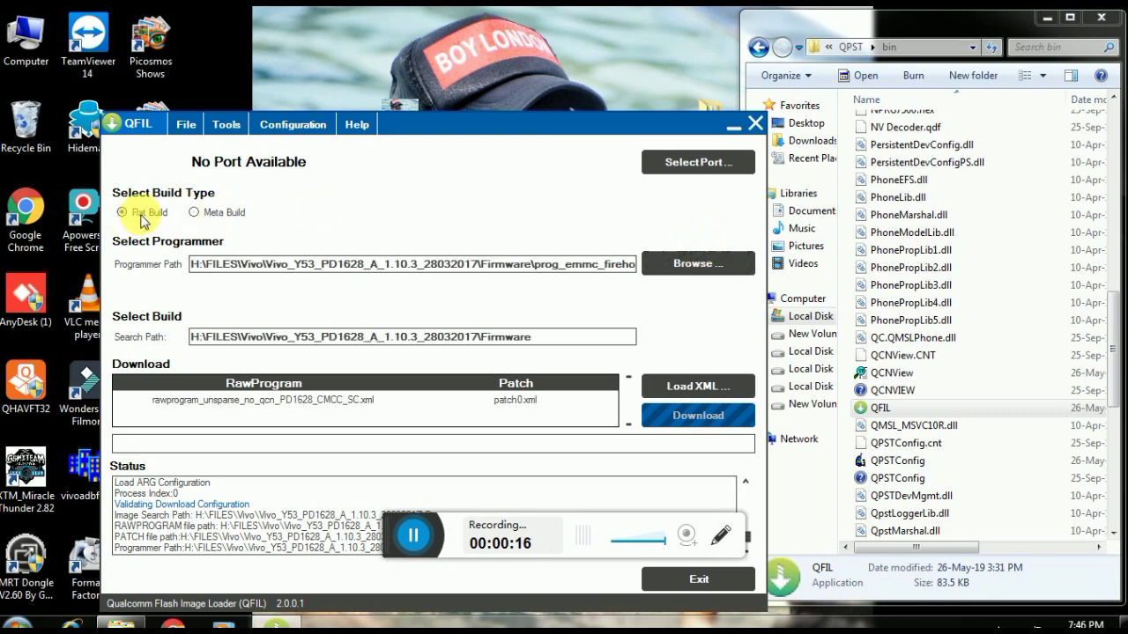
{"action": "left_click", "coordinate": [691, 267]}
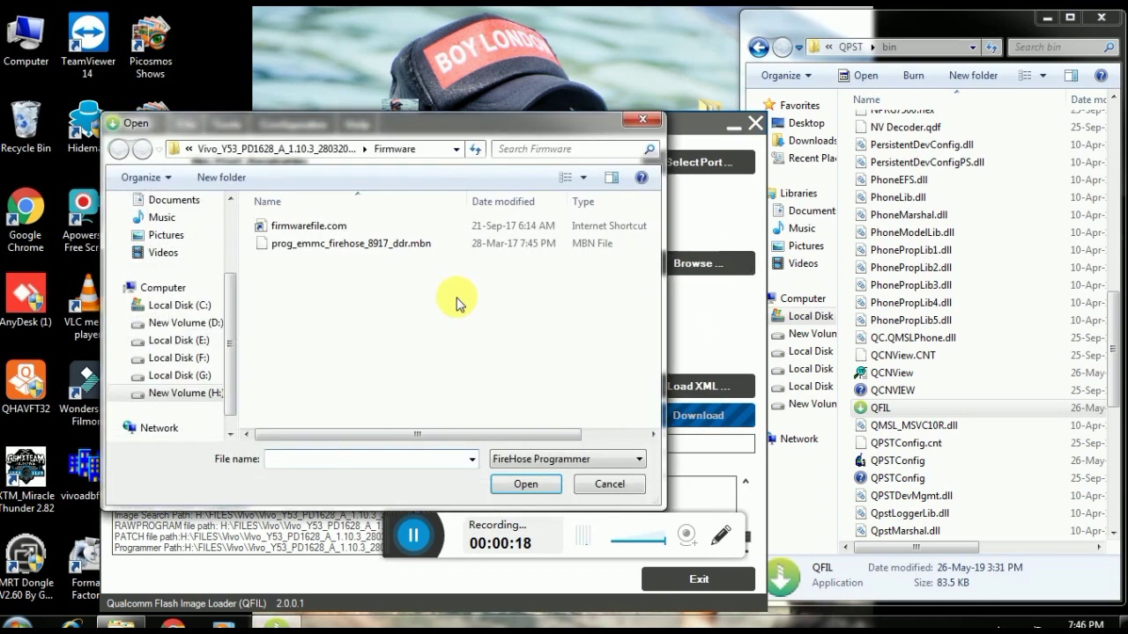
{"action": "left_click", "coordinate": [189, 392]}
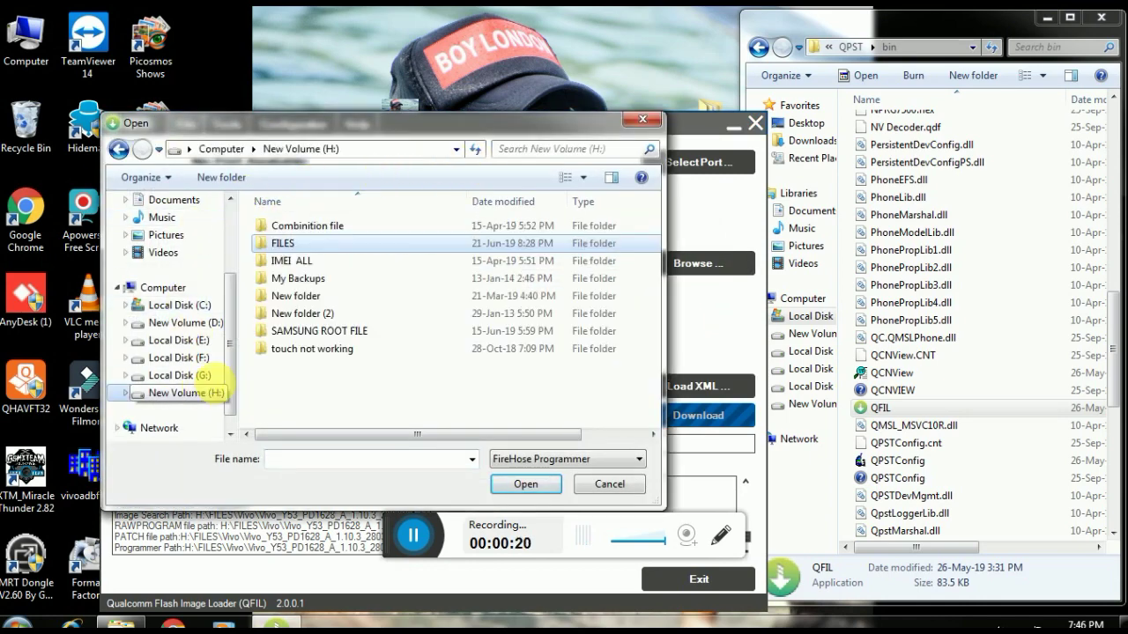
{"action": "double_click", "coordinate": [282, 246]}
{"action": "scroll", "coordinate": [339, 404], "scroll_direction": "down", "scroll_amount": 5}
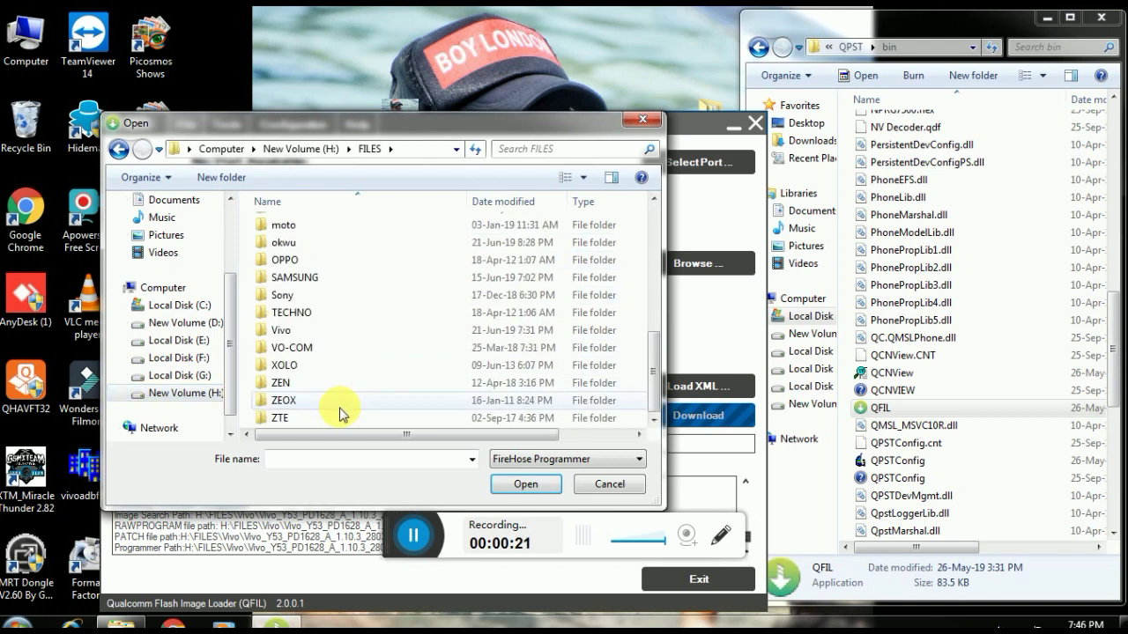
{"action": "left_click", "coordinate": [282, 332]}
{"action": "double_click", "coordinate": [282, 332]}
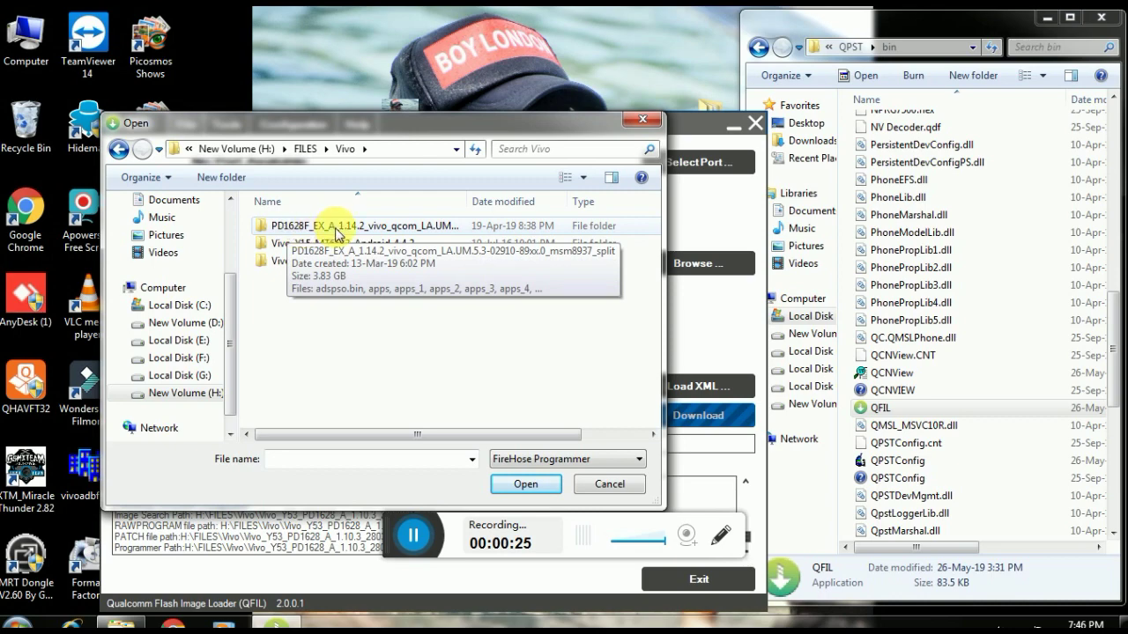
{"action": "double_click", "coordinate": [328, 231]}
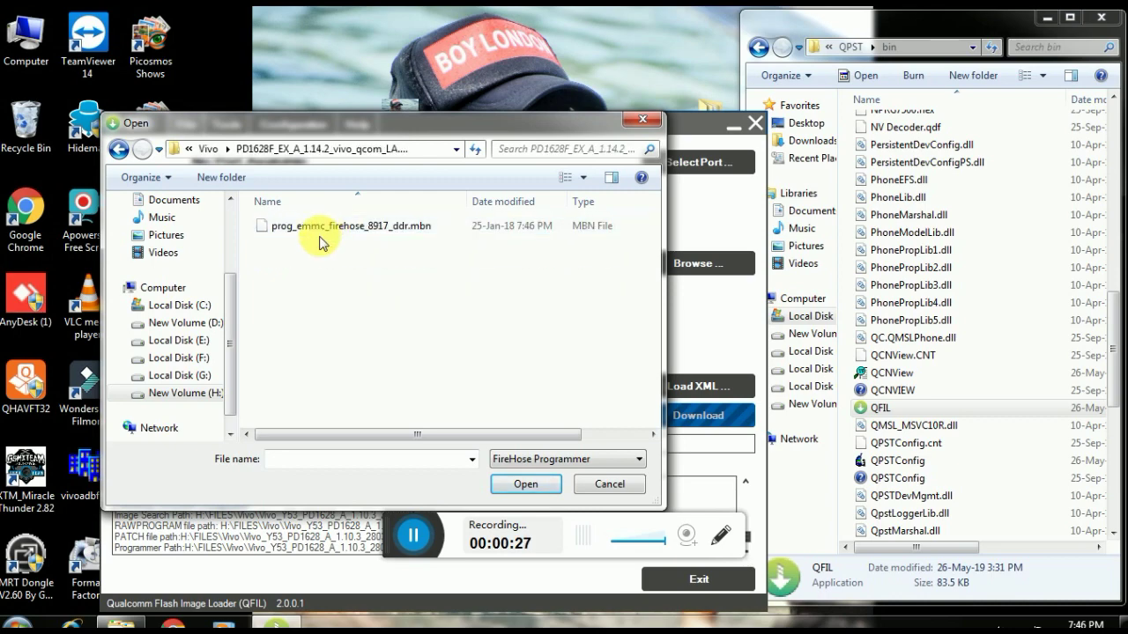
{"action": "double_click", "coordinate": [331, 231]}
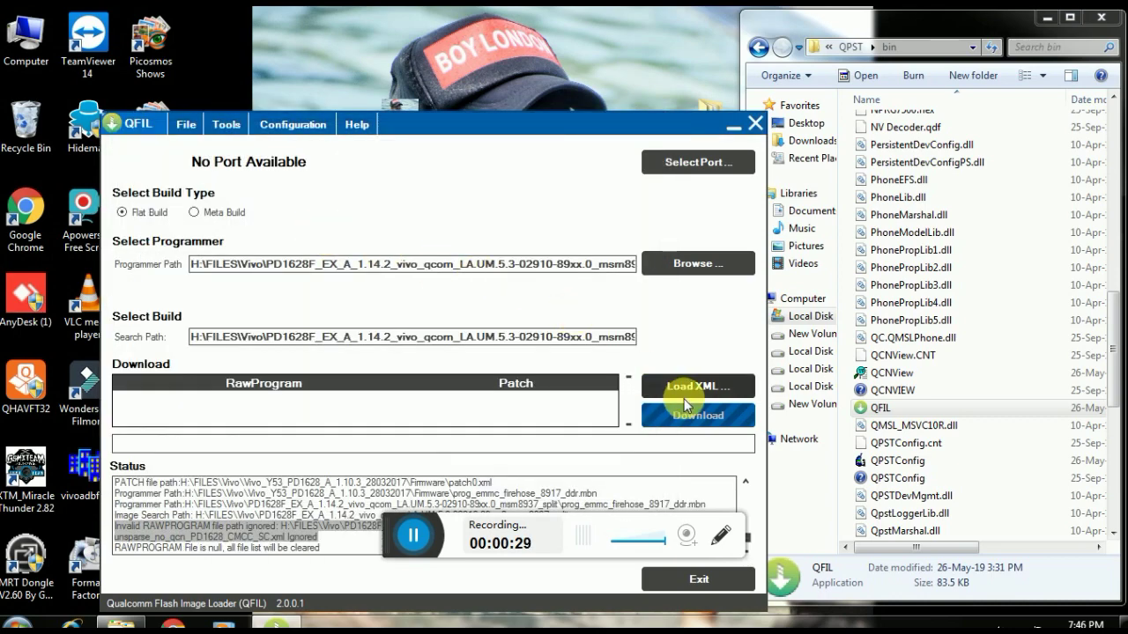
Load rawprogram_unsparse_no_qcn_PD1628F_EX-BD.xml as the RawProgram file and patch0.xml as the patch file
{"action": "left_click", "coordinate": [682, 387]}
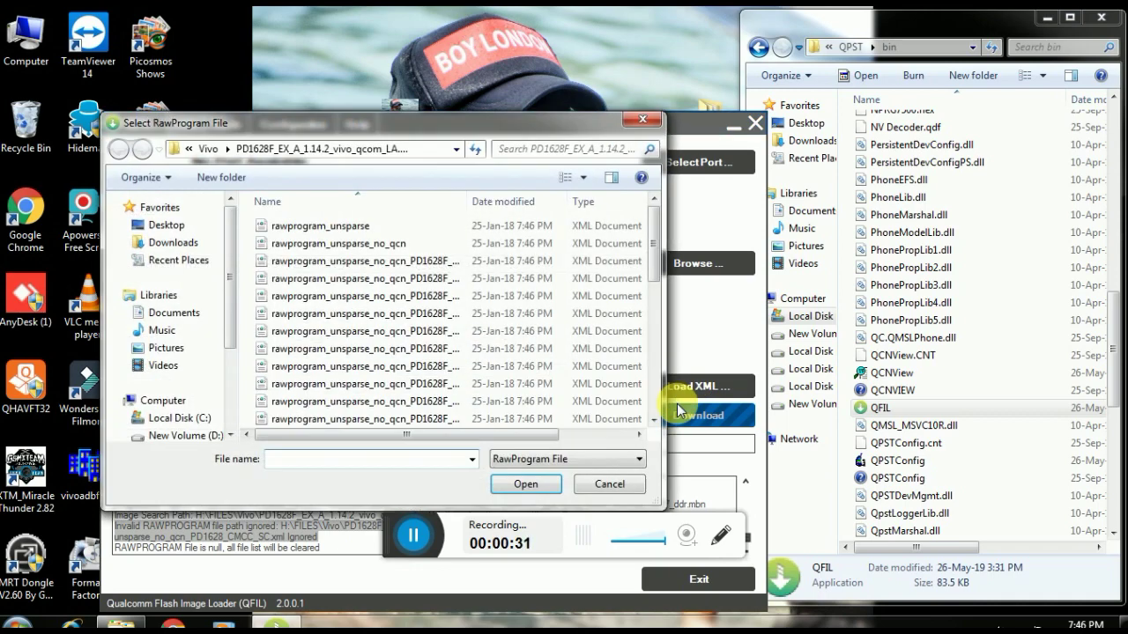
{"action": "double_click", "coordinate": [361, 261]}
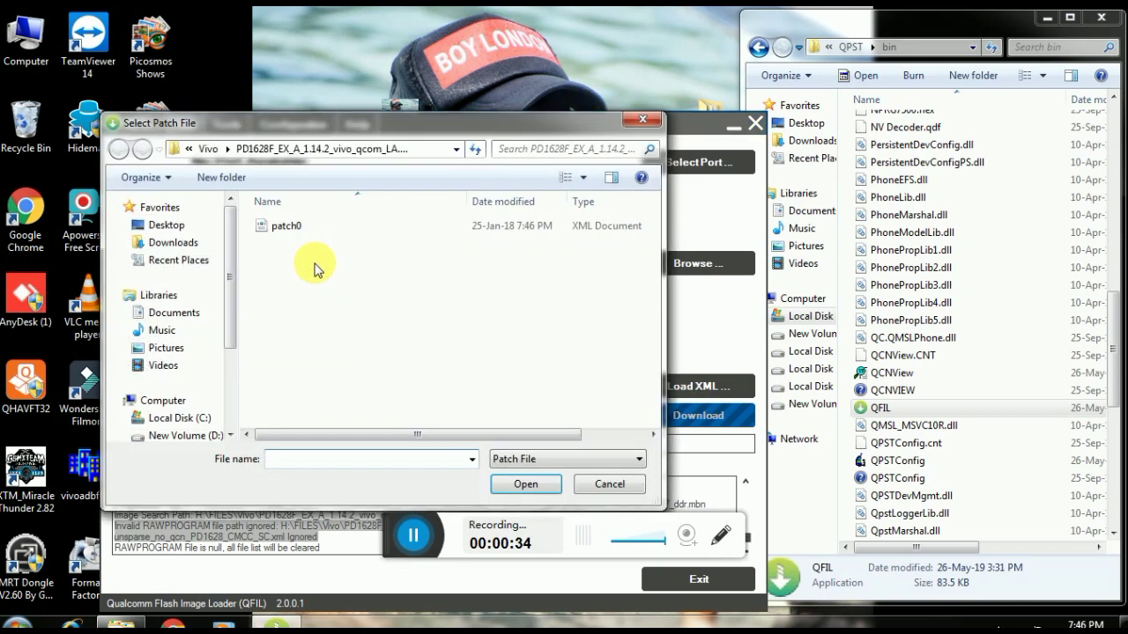
{"action": "double_click", "coordinate": [289, 226]}
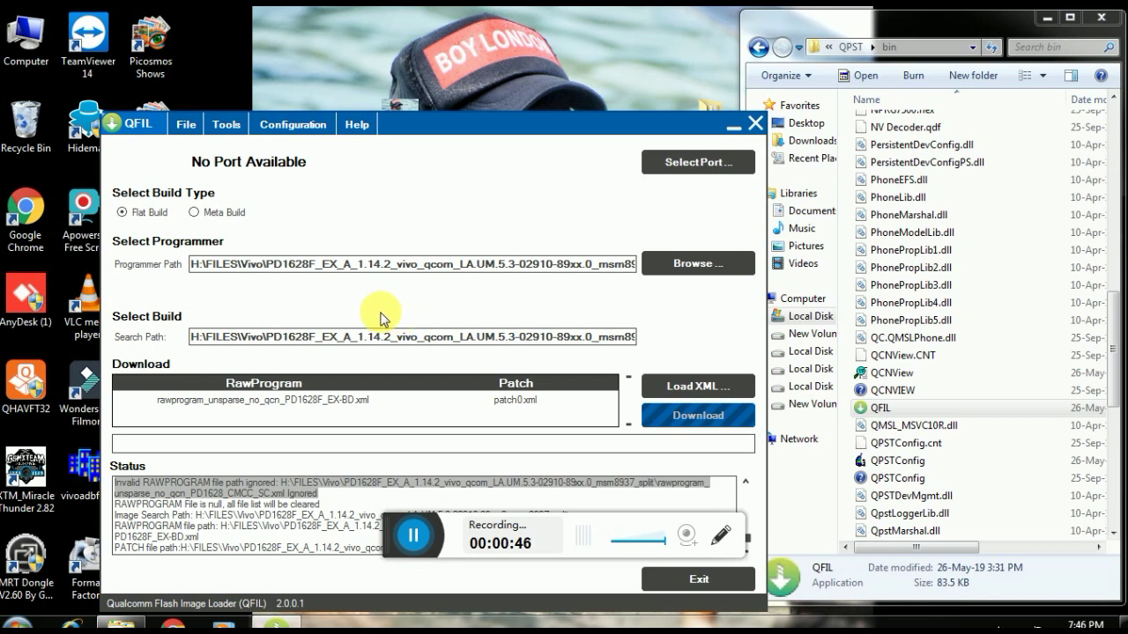
Start the firmware download to the phone connected on COM10 and close the QPST bin folder window
{"action": "left_click_drag", "start_coordinate": [483, 125], "coordinate": [491, 49]}
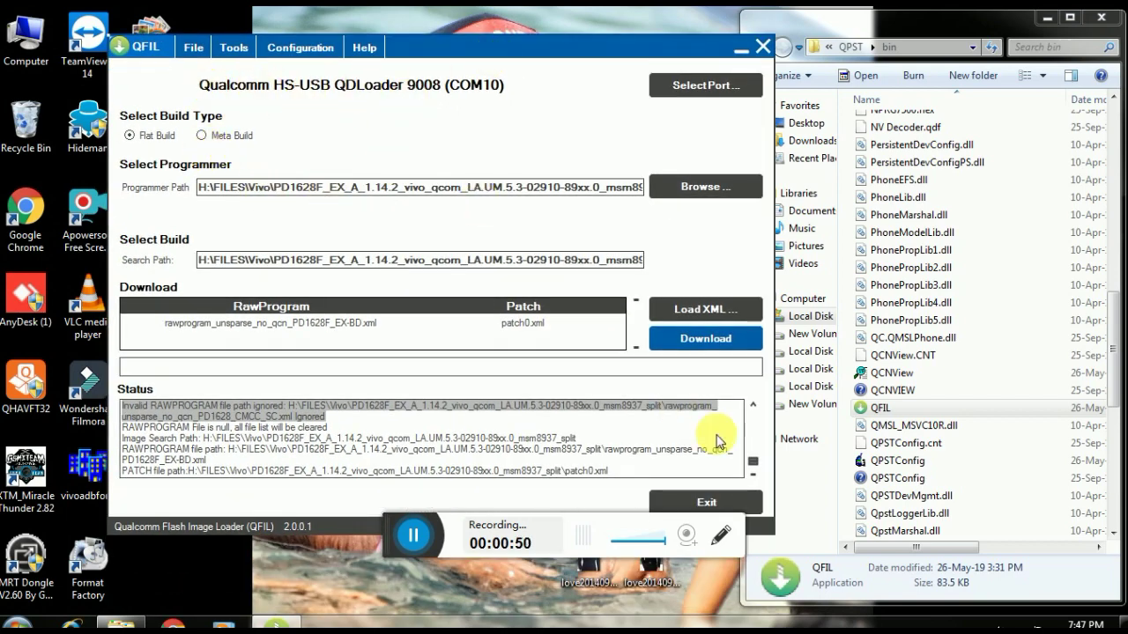
{"action": "left_click", "coordinate": [715, 347]}
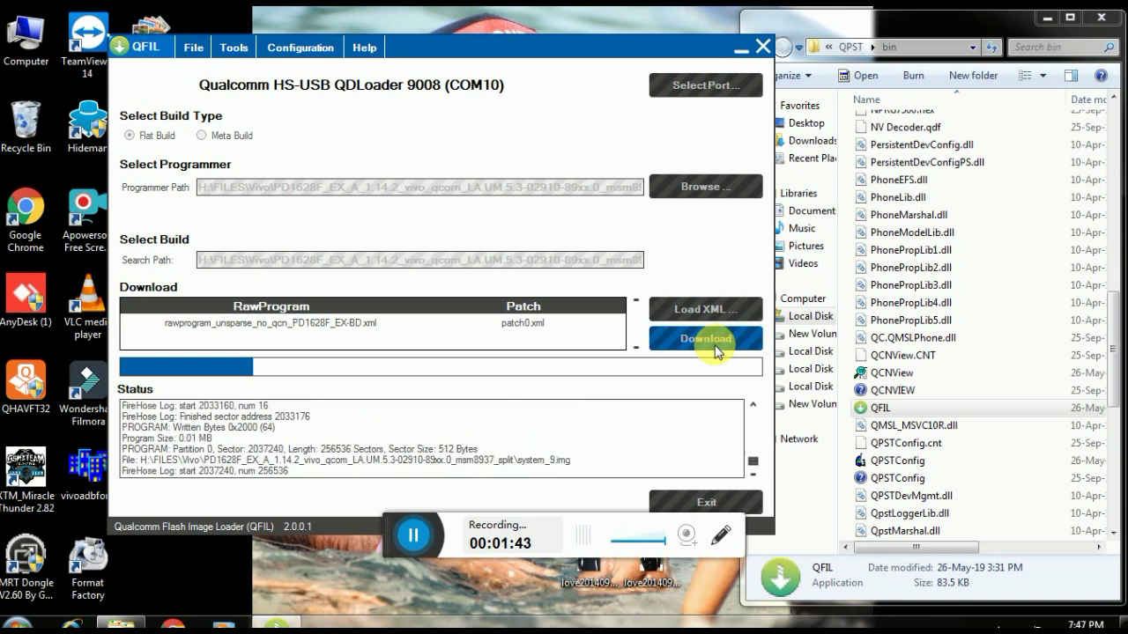
{"action": "left_click", "coordinate": [1101, 17]}
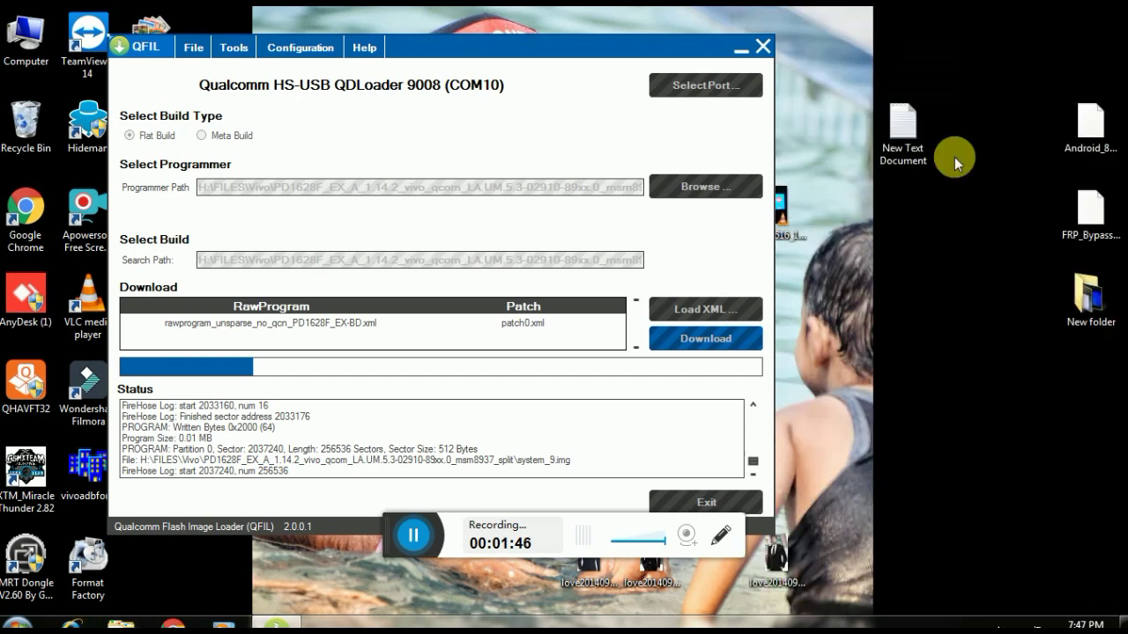
{"action": "right_click", "coordinate": [932, 305]}
{"action": "left_click", "coordinate": [970, 344]}
{"action": "right_click", "coordinate": [949, 275]}
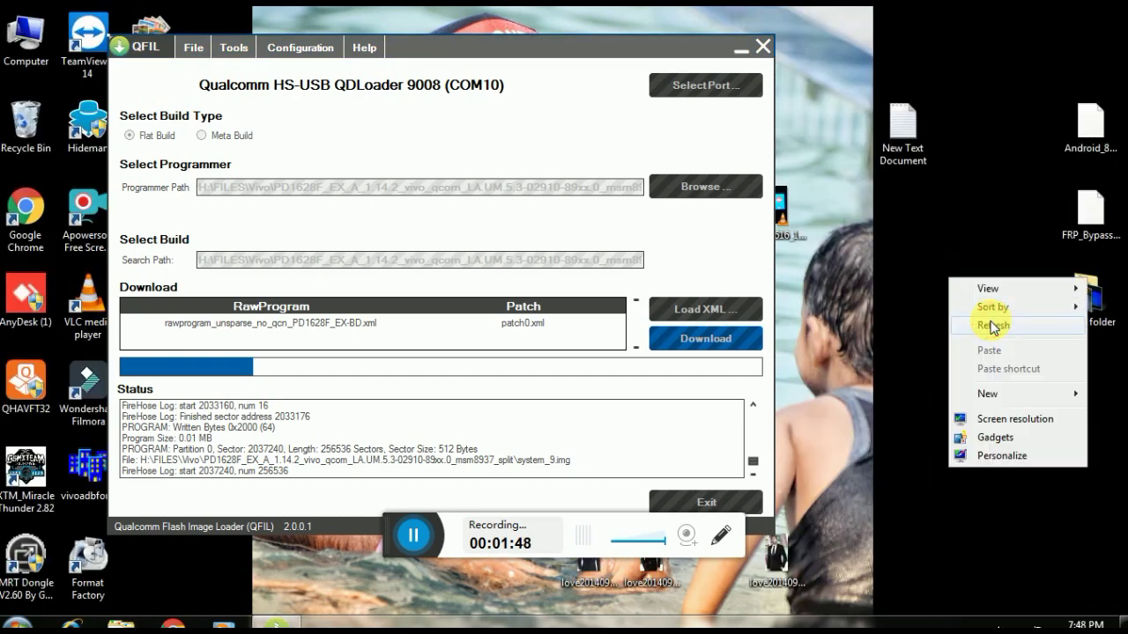
{"action": "left_click", "coordinate": [994, 327]}
{"action": "right_click", "coordinate": [950, 256]}
{"action": "left_click", "coordinate": [1004, 300]}
Move the New Text Document icon directly above the Android_8... file on the desktop and refresh the desktop
{"action": "left_click", "coordinate": [926, 144]}
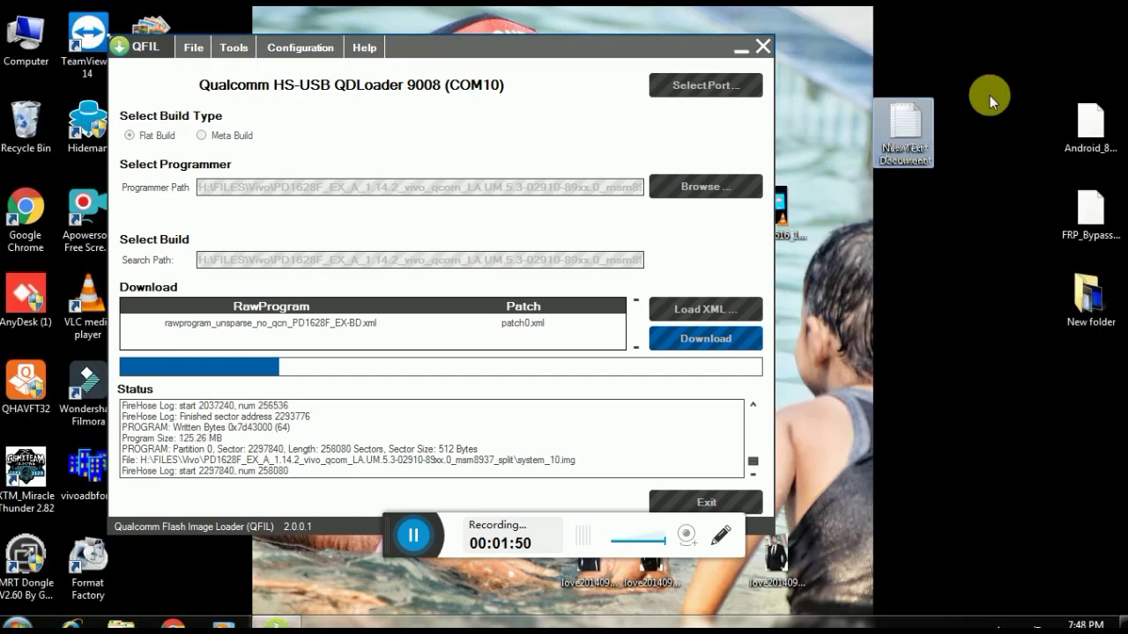
{"action": "left_click_drag", "start_coordinate": [989, 100], "coordinate": [1100, 51]}
{"action": "right_click", "coordinate": [901, 226]}
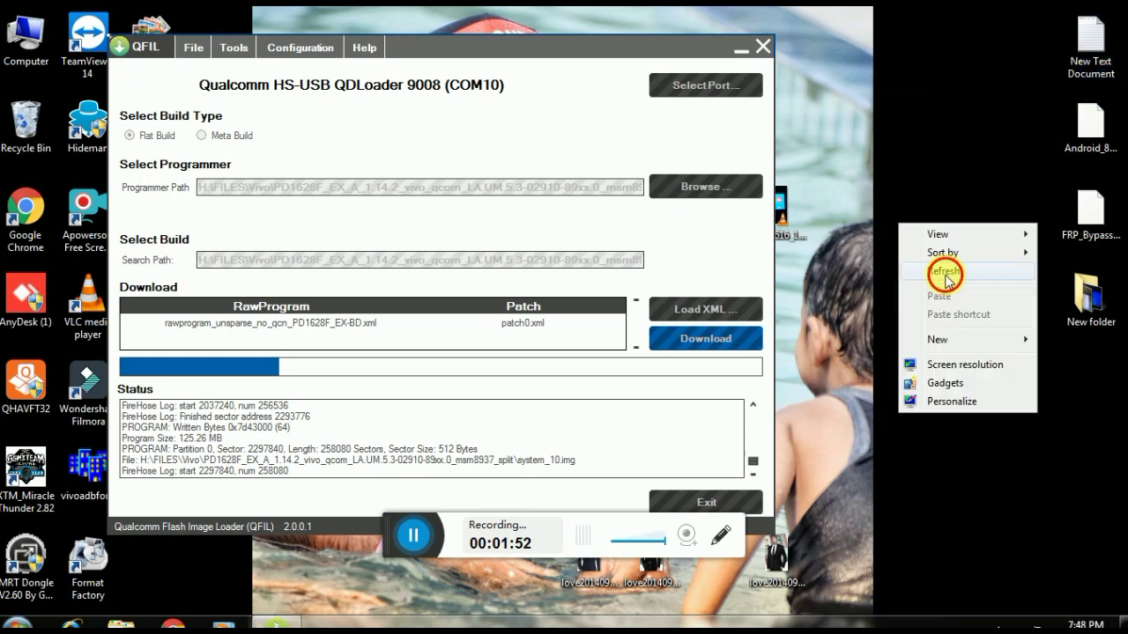
{"action": "left_click", "coordinate": [946, 275]}
{"action": "left_click", "coordinate": [476, 46]}
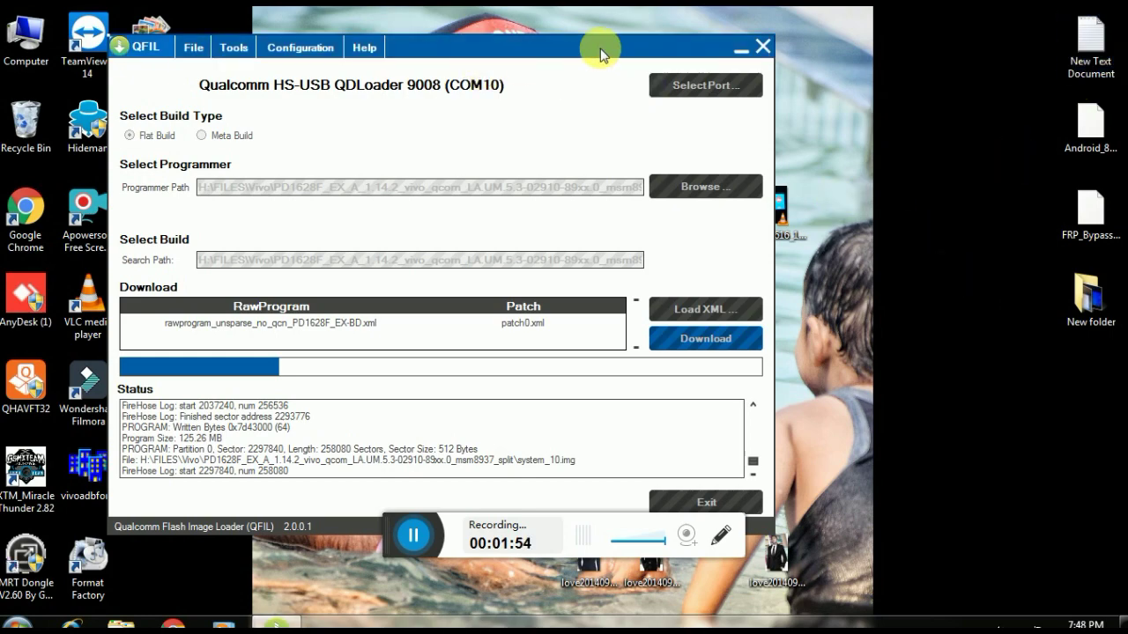
{"action": "left_click_drag", "start_coordinate": [600, 55], "coordinate": [700, 118]}
{"action": "right_click", "coordinate": [642, 18]}
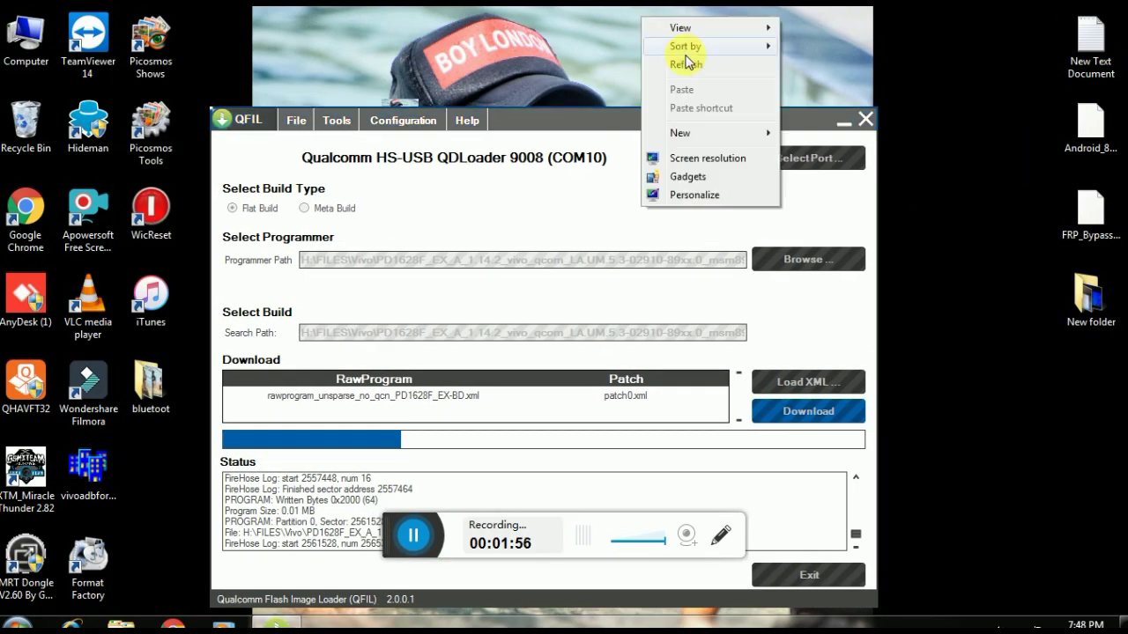
{"action": "left_click", "coordinate": [690, 62]}
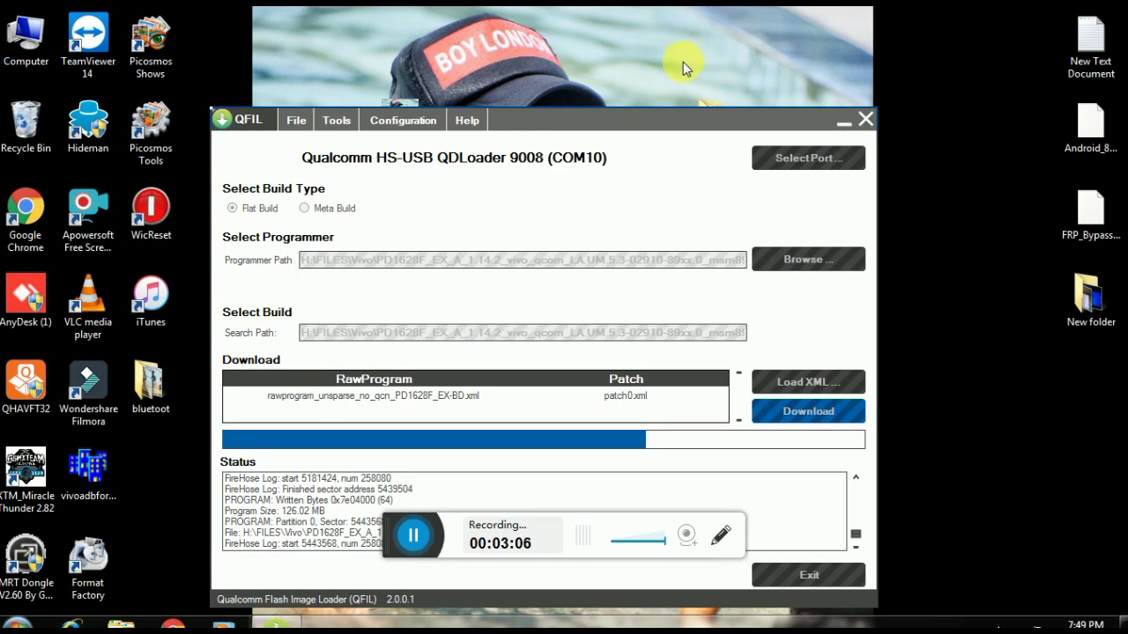
{"action": "left_click_drag", "start_coordinate": [622, 118], "coordinate": [598, 53]}
{"action": "right_click", "coordinate": [928, 278]}
{"action": "left_click", "coordinate": [954, 324]}
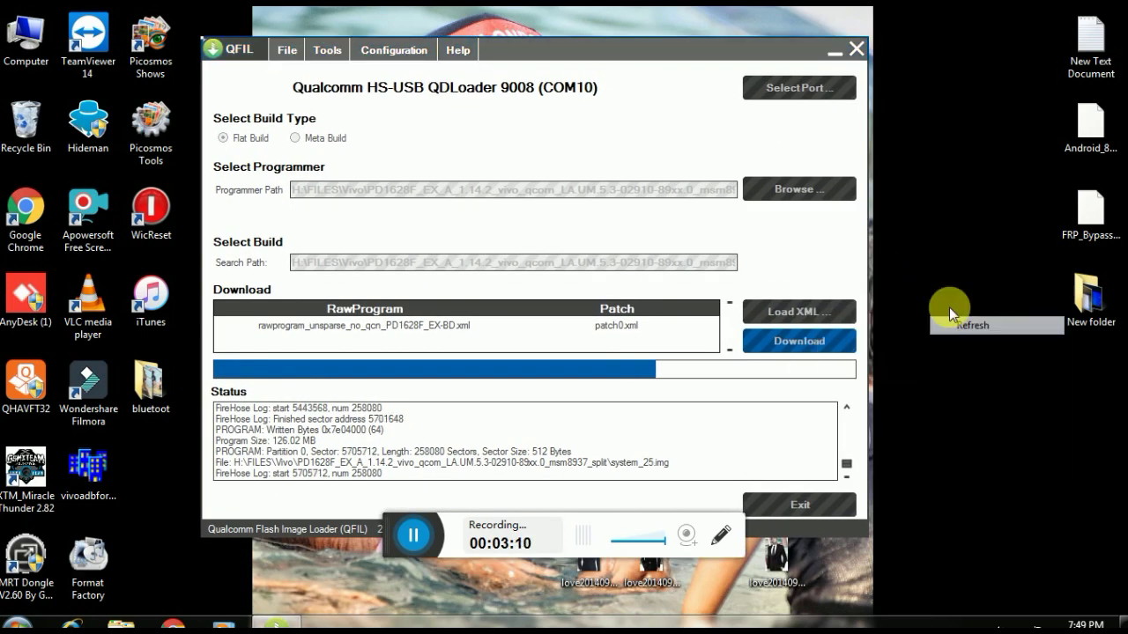
{"action": "right_click", "coordinate": [949, 307]}
{"action": "left_click", "coordinate": [963, 353]}
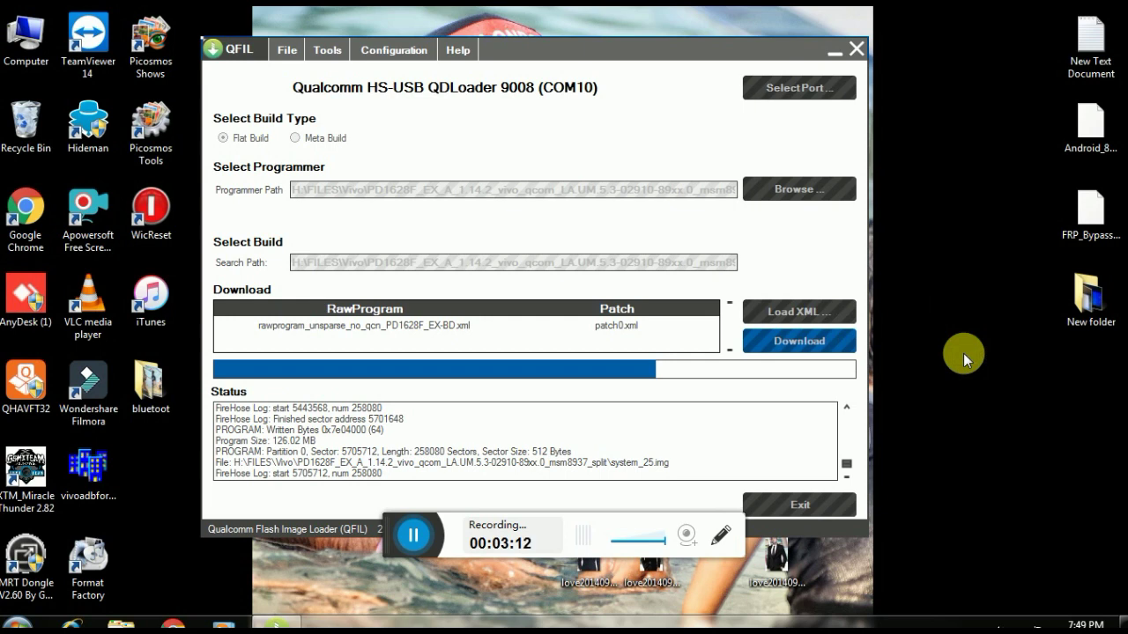